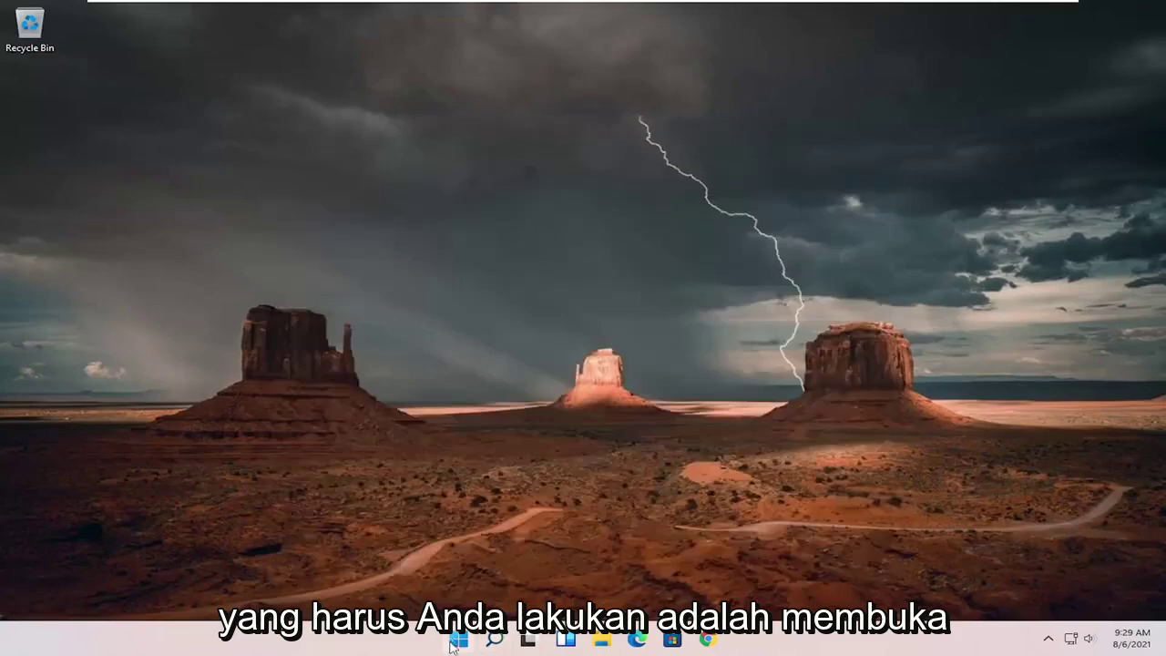
- Find and open the Windows Settings app, and go to its Network & internet page
{"action": "left_click", "coordinate": [494, 637]}
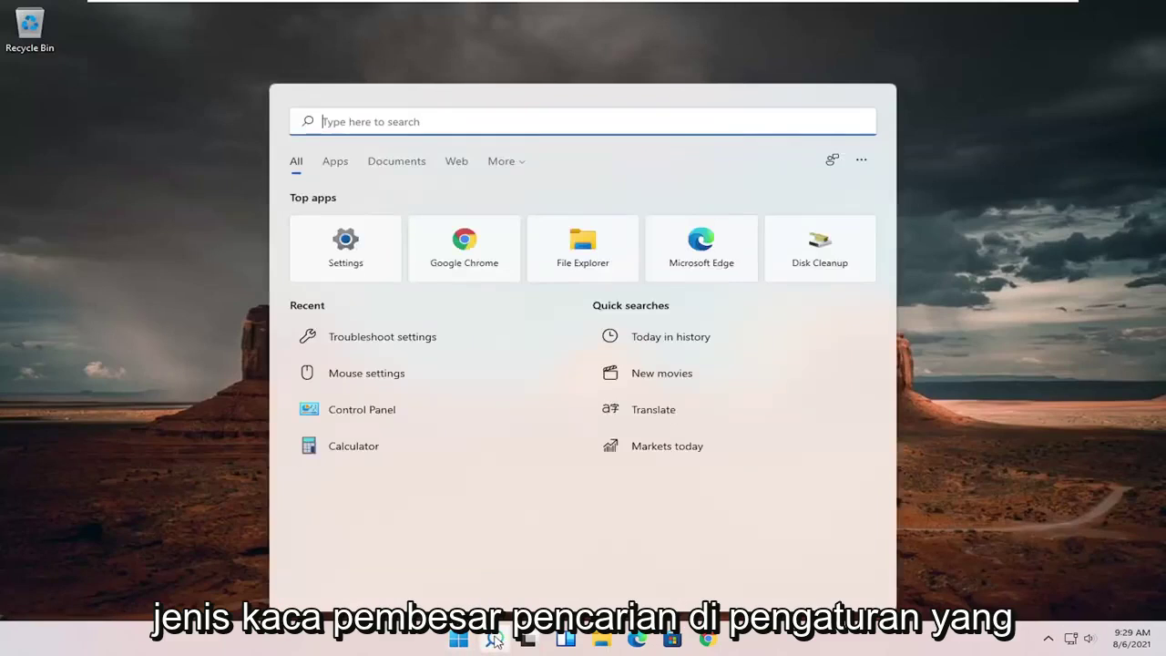
{"action": "type", "text": "settings"}
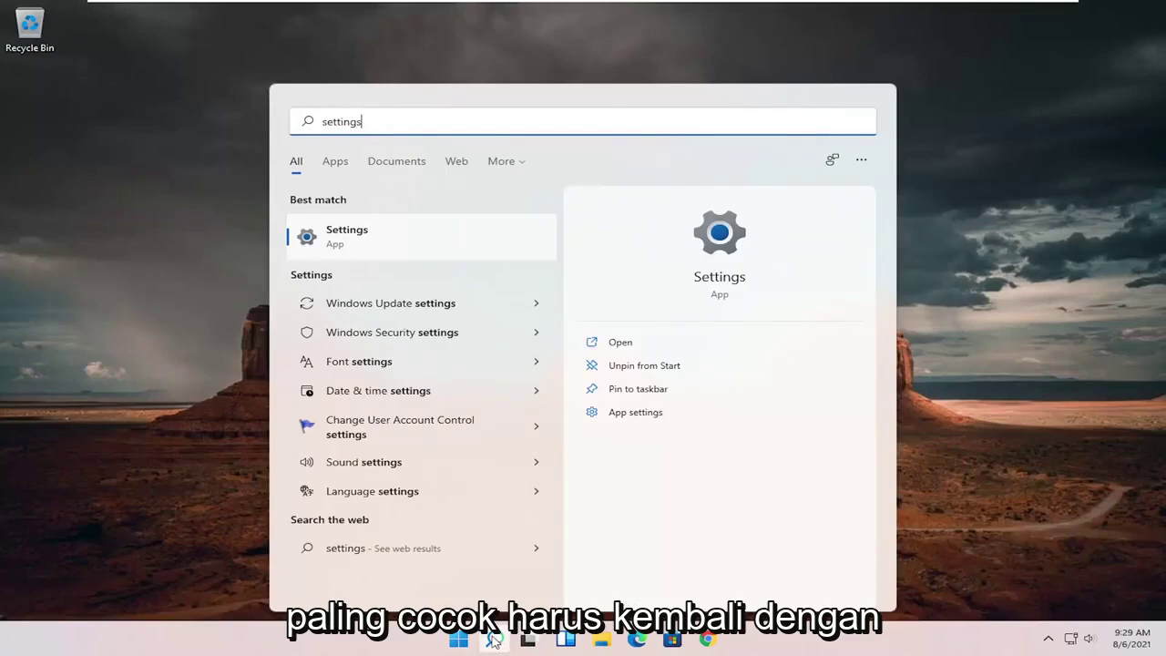
{"action": "left_click", "coordinate": [368, 237]}
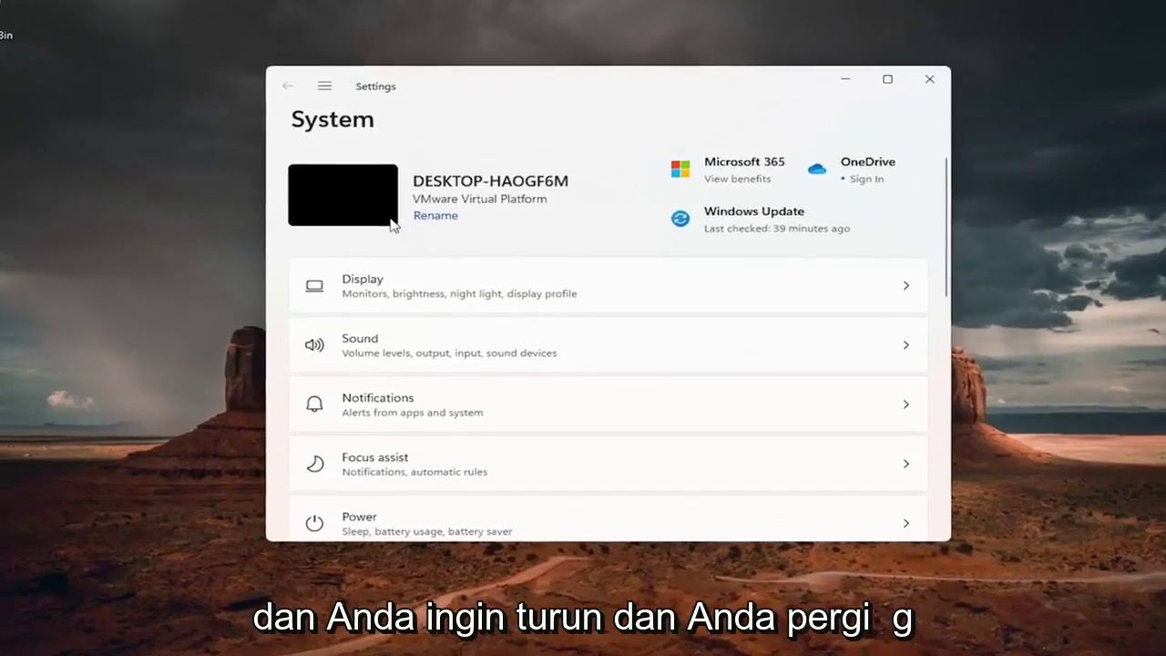
{"action": "scroll", "coordinate": [315, 125], "scroll_direction": "down", "scroll_amount": 1}
{"action": "scroll", "coordinate": [301, 121], "scroll_direction": "up", "scroll_amount": 1}
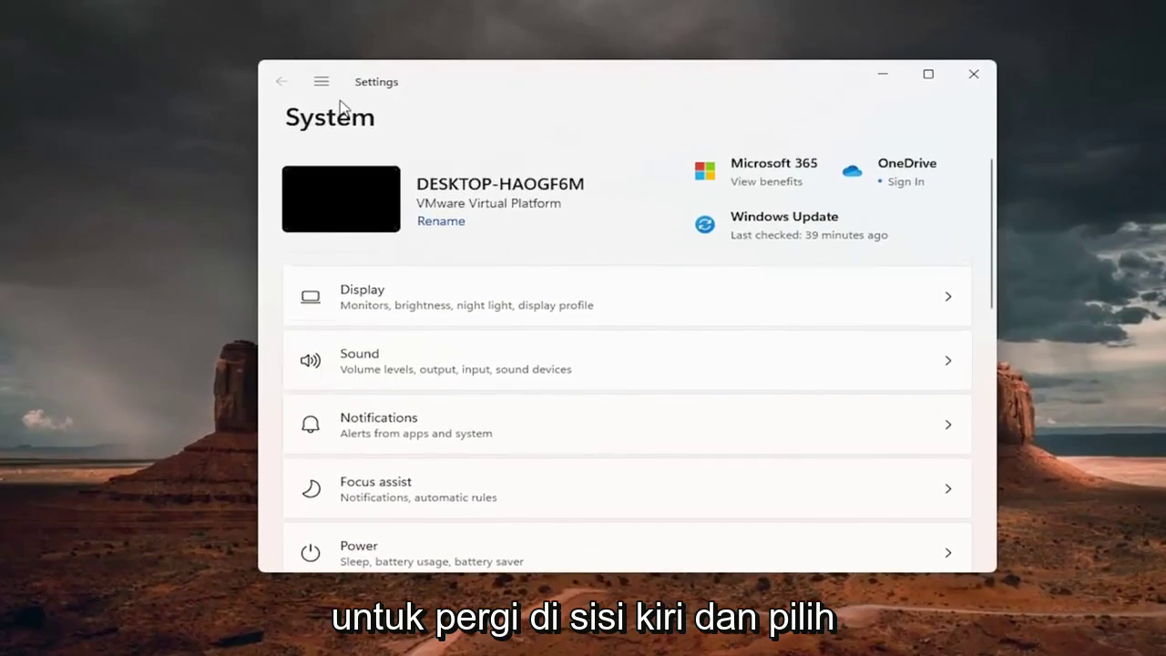
{"action": "left_click", "coordinate": [323, 83]}
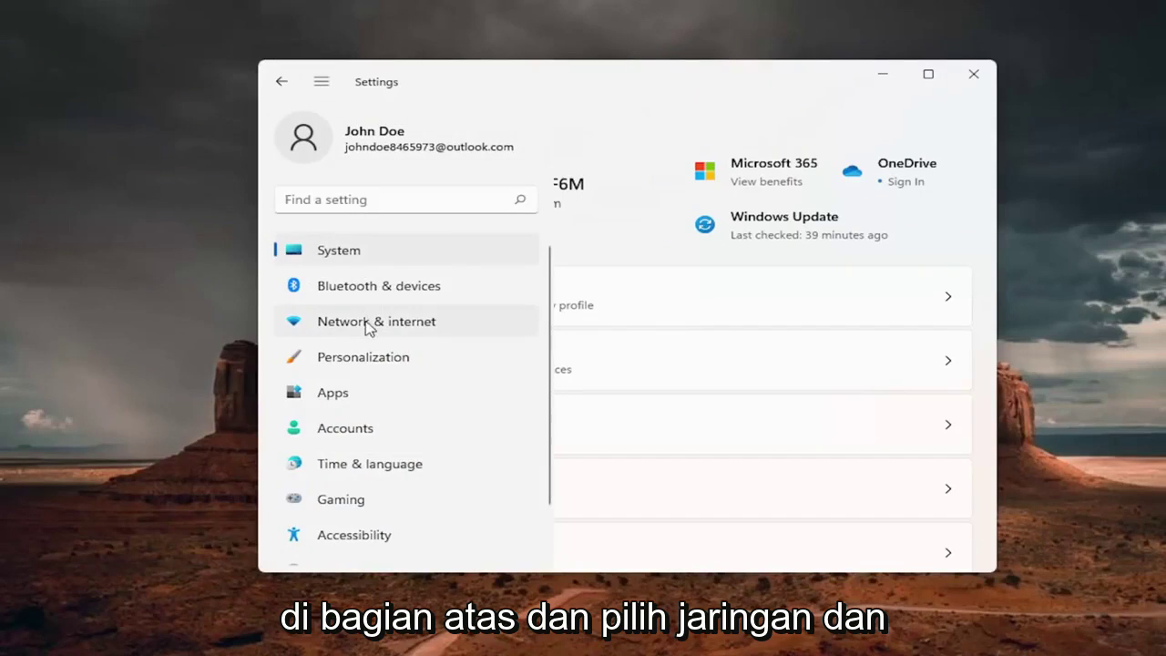
{"action": "left_click", "coordinate": [420, 324]}
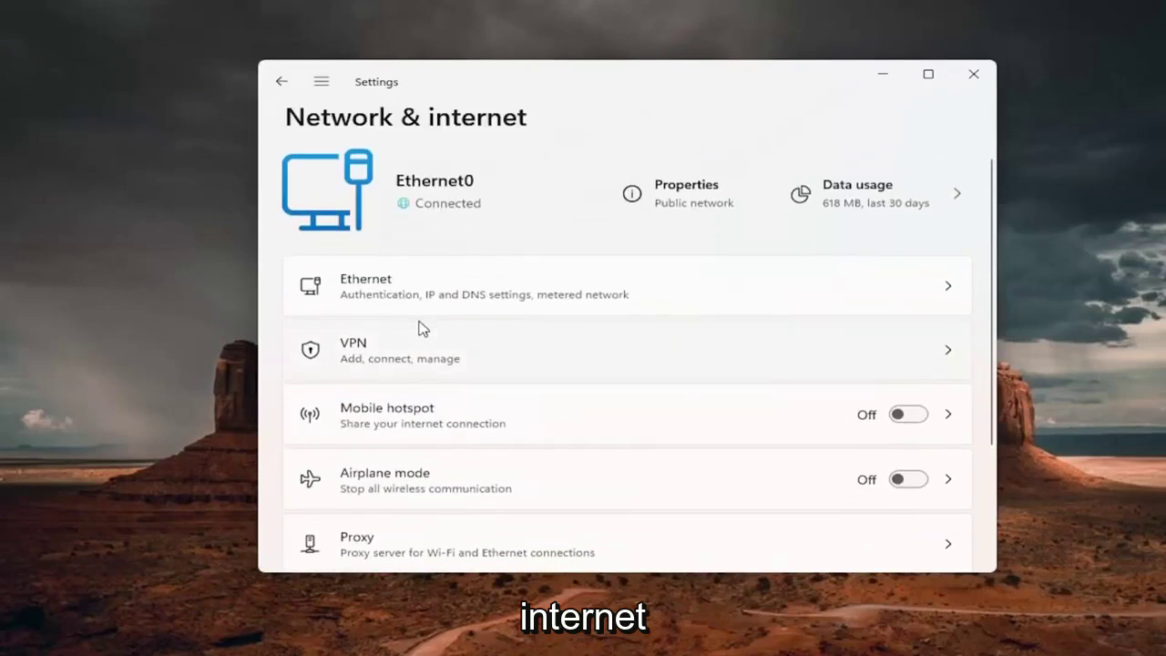
- Open the Network reset page within the advanced network settings
{"action": "scroll", "coordinate": [418, 318], "scroll_direction": "down", "scroll_amount": 1}
{"action": "scroll", "coordinate": [420, 323], "scroll_direction": "down", "scroll_amount": 2}
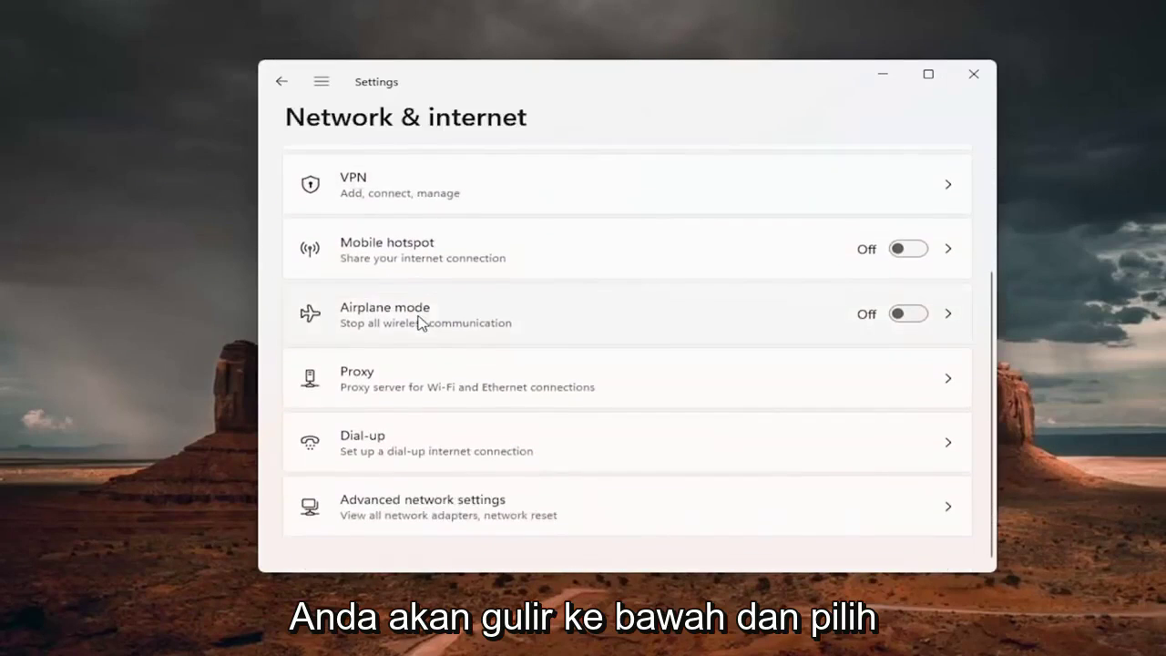
{"action": "left_click", "coordinate": [503, 508]}
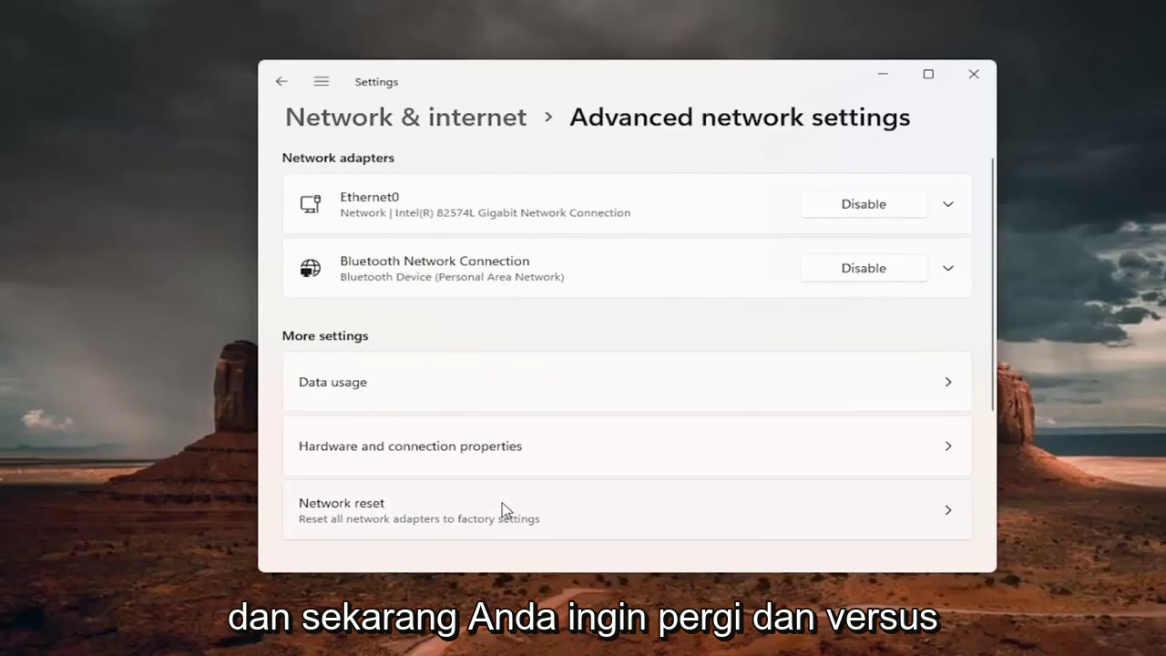
{"action": "scroll", "coordinate": [428, 506], "scroll_direction": "down", "scroll_amount": 1}
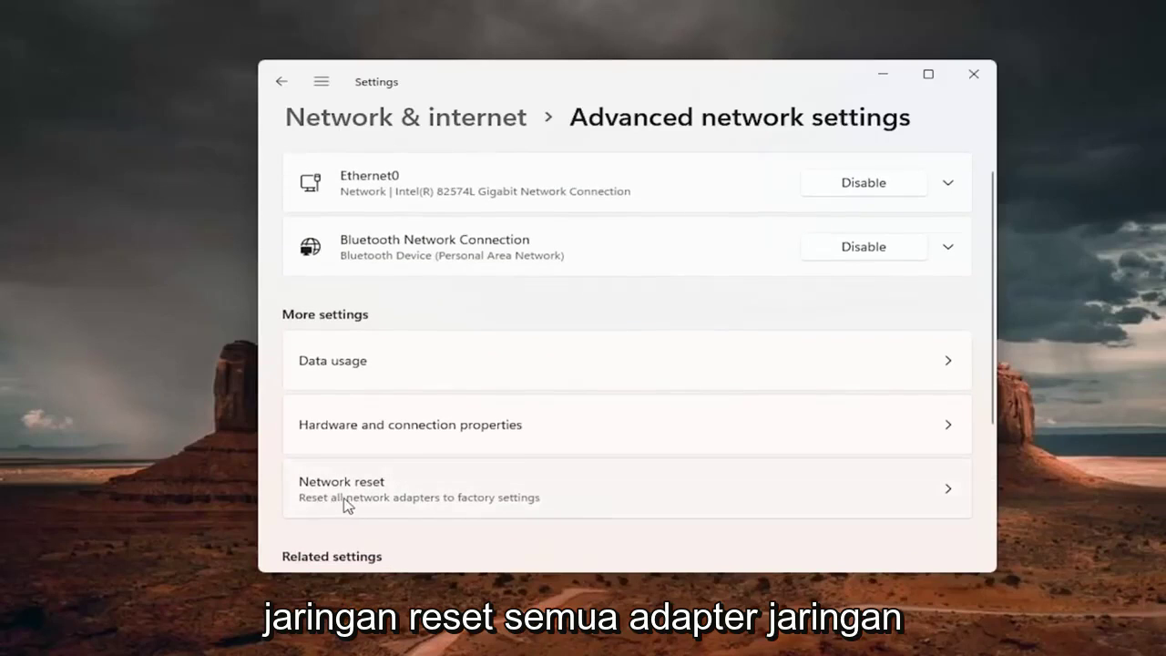
{"action": "left_click", "coordinate": [513, 496]}
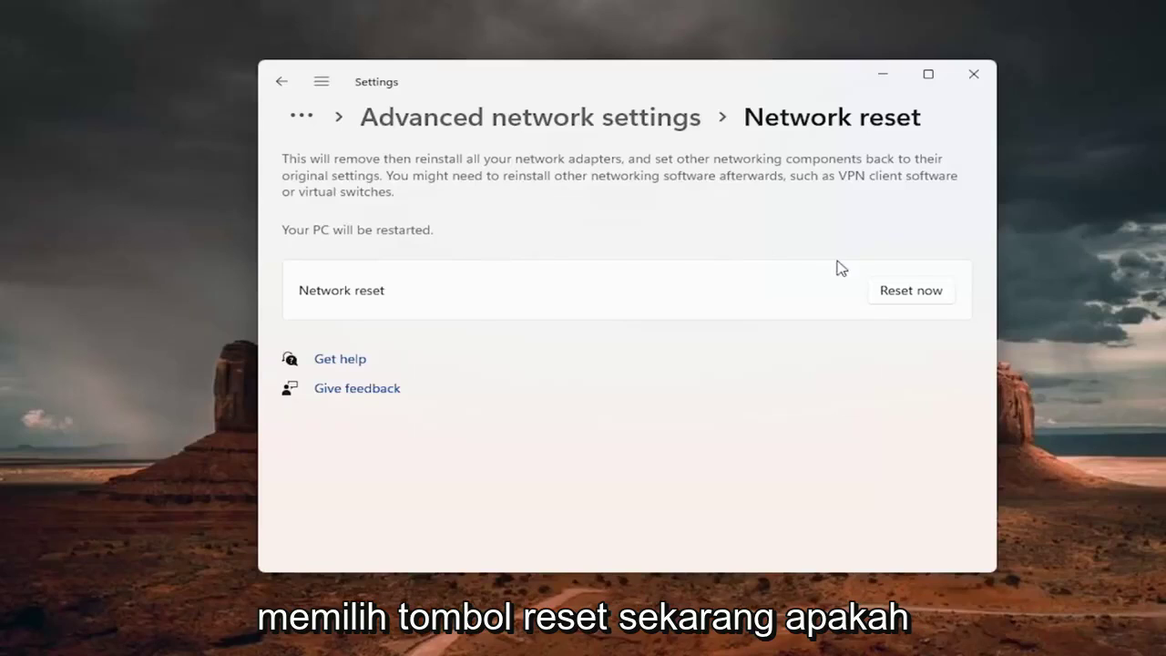
- Run the network reset, confirm it, dismiss the sign-out notice and close Settings
{"action": "left_click", "coordinate": [914, 299]}
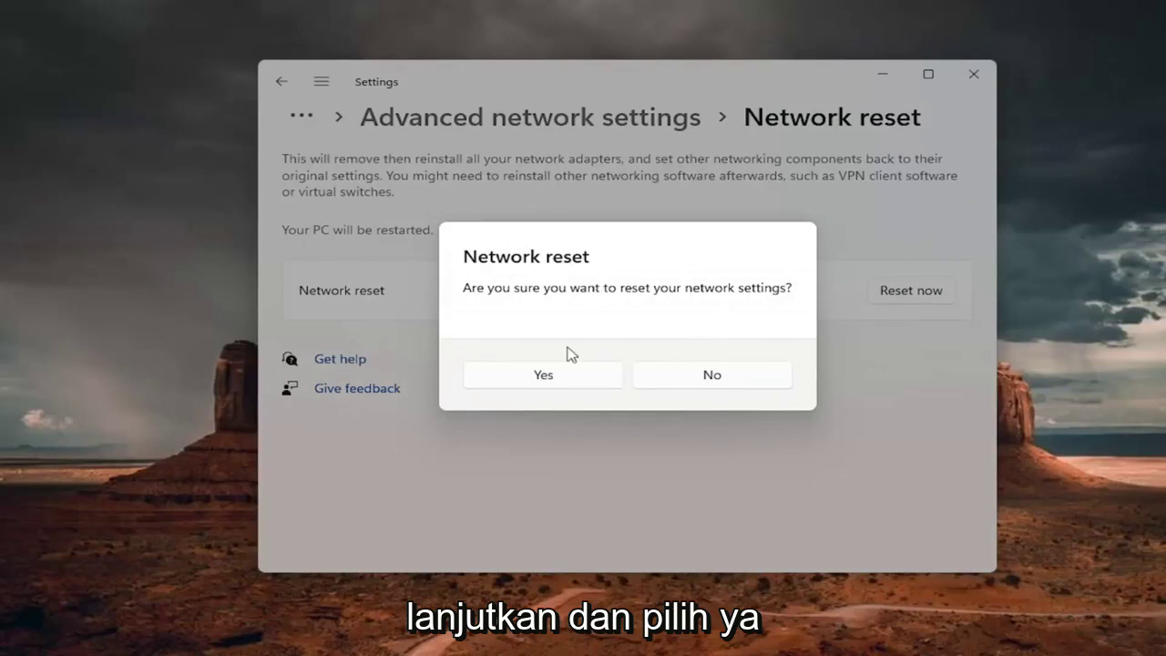
{"action": "left_click", "coordinate": [541, 377]}
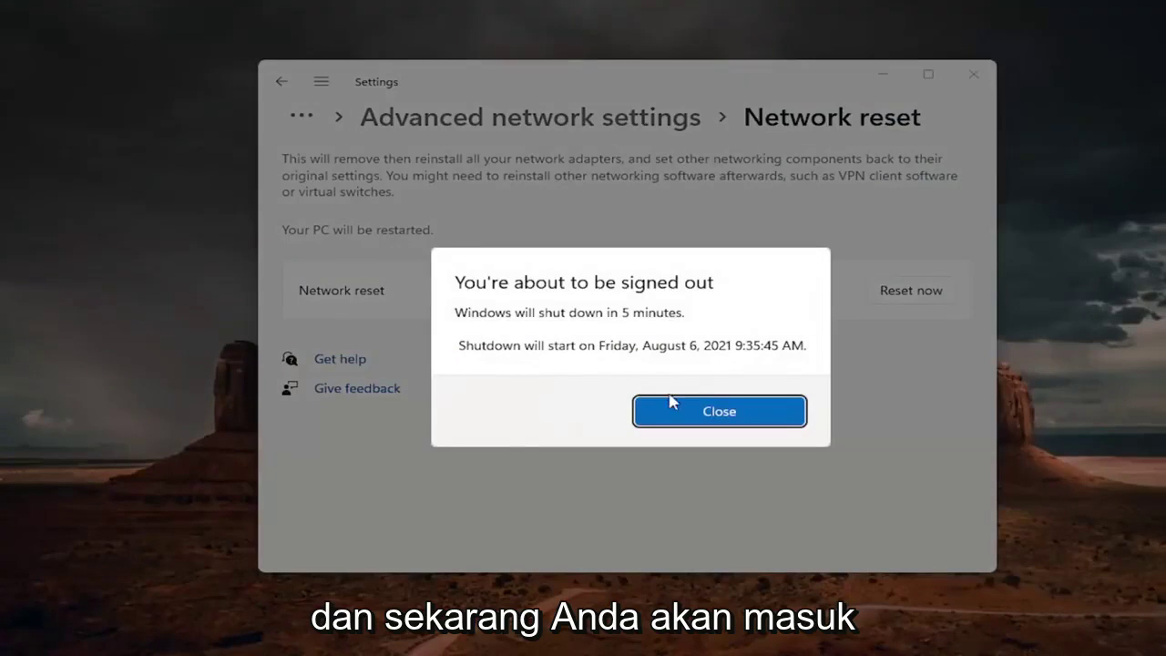
{"action": "left_click", "coordinate": [697, 410]}
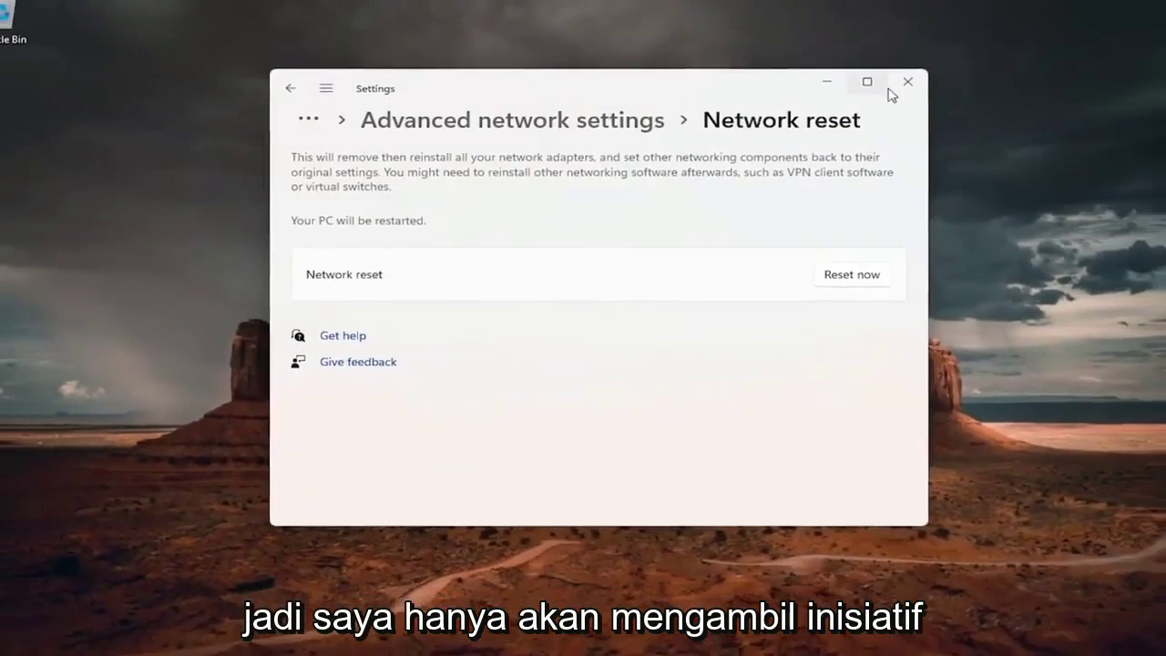
{"action": "left_click", "coordinate": [973, 74]}
{"action": "right_click", "coordinate": [458, 638]}
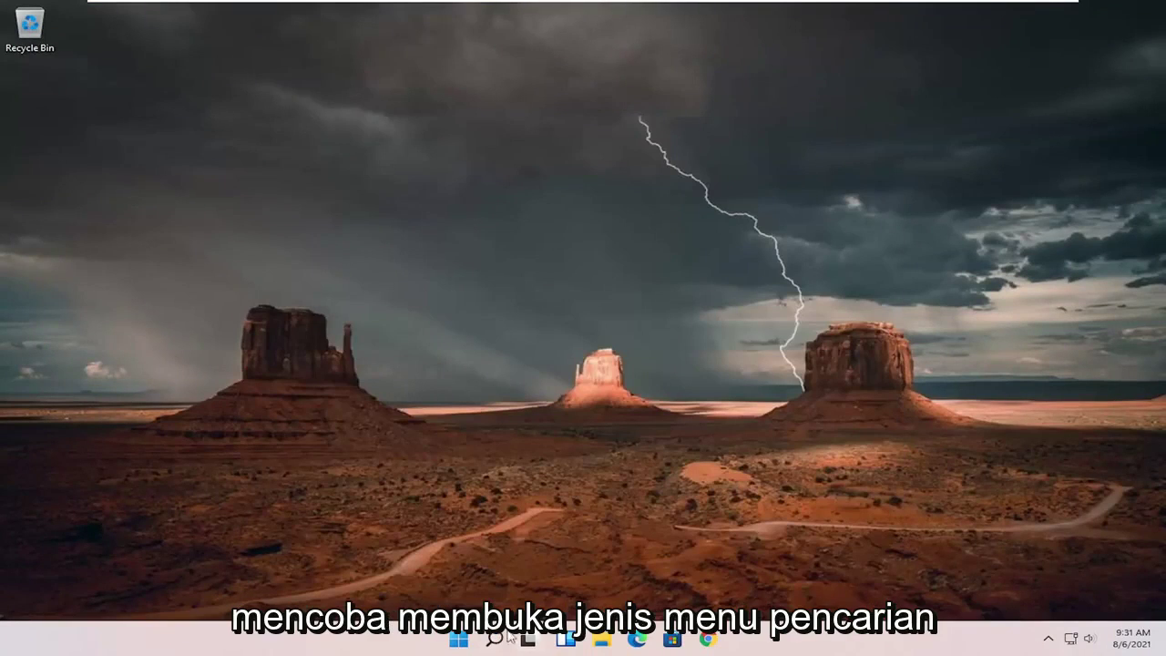
- Search Windows for "control panel", open Control Panel and show its items as large icons
{"action": "left_click", "coordinate": [495, 639]}
{"action": "type", "text": "co"}
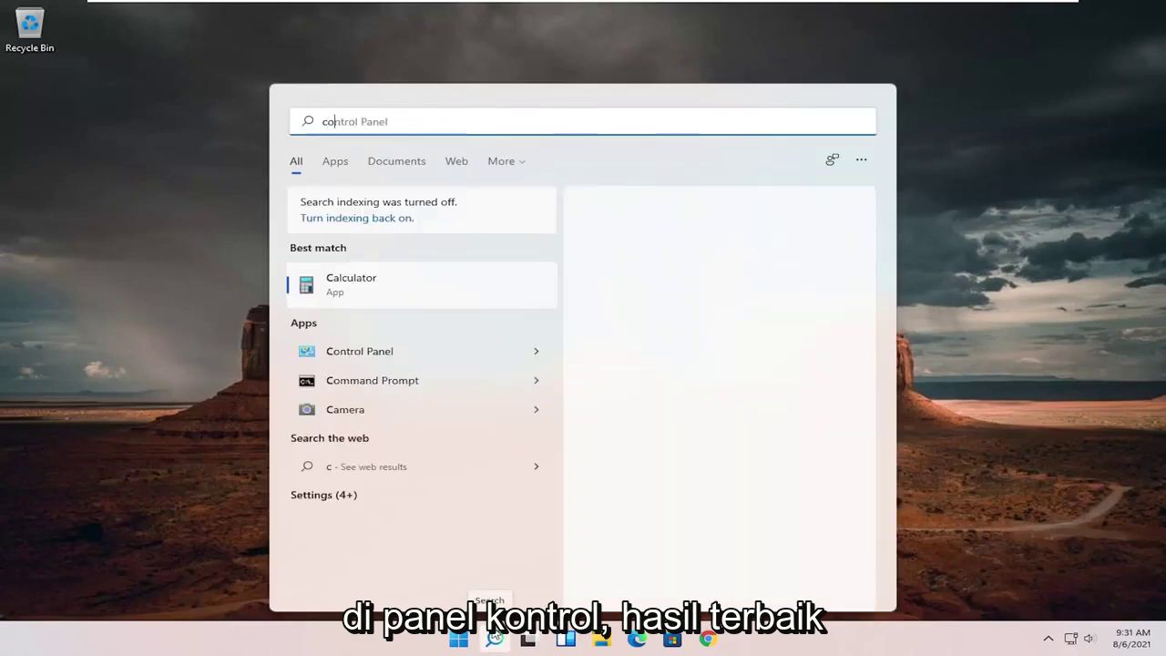
{"action": "type", "text": "ntrol panel"}
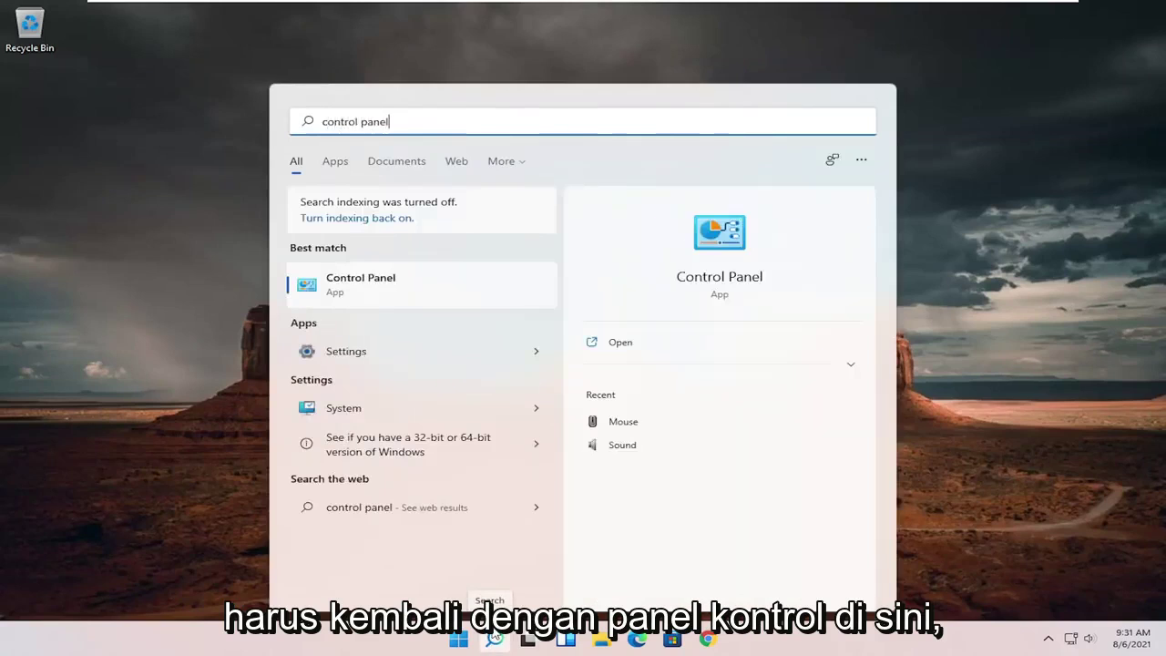
{"action": "left_click", "coordinate": [437, 285]}
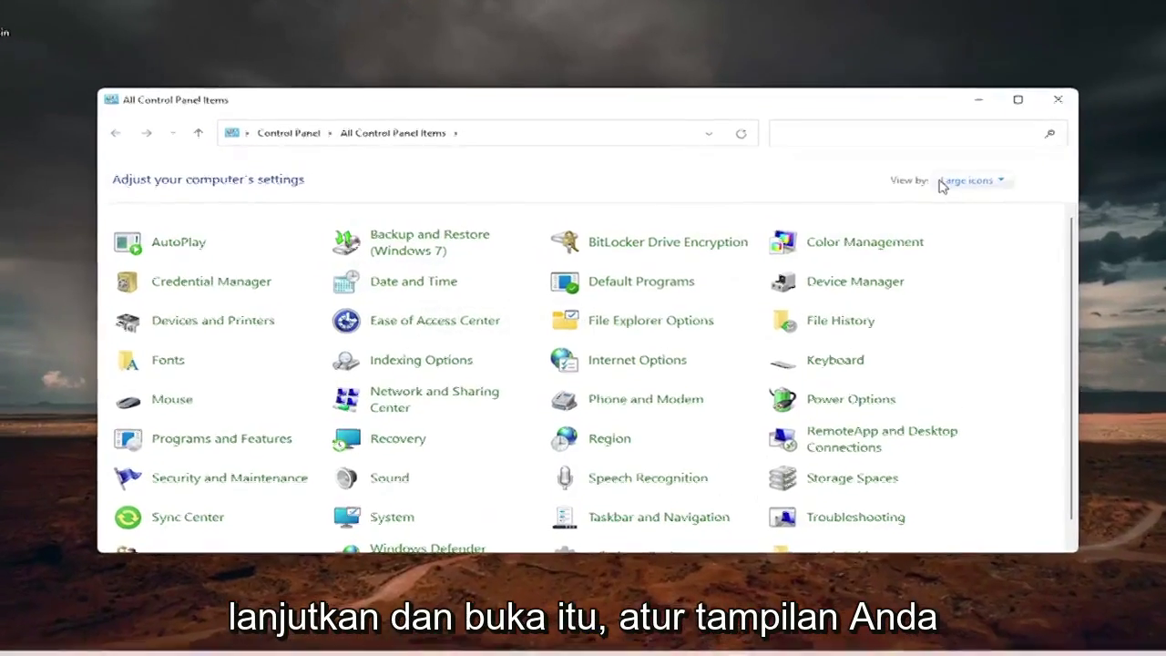
{"action": "left_click", "coordinate": [941, 184]}
{"action": "left_click", "coordinate": [1009, 224]}
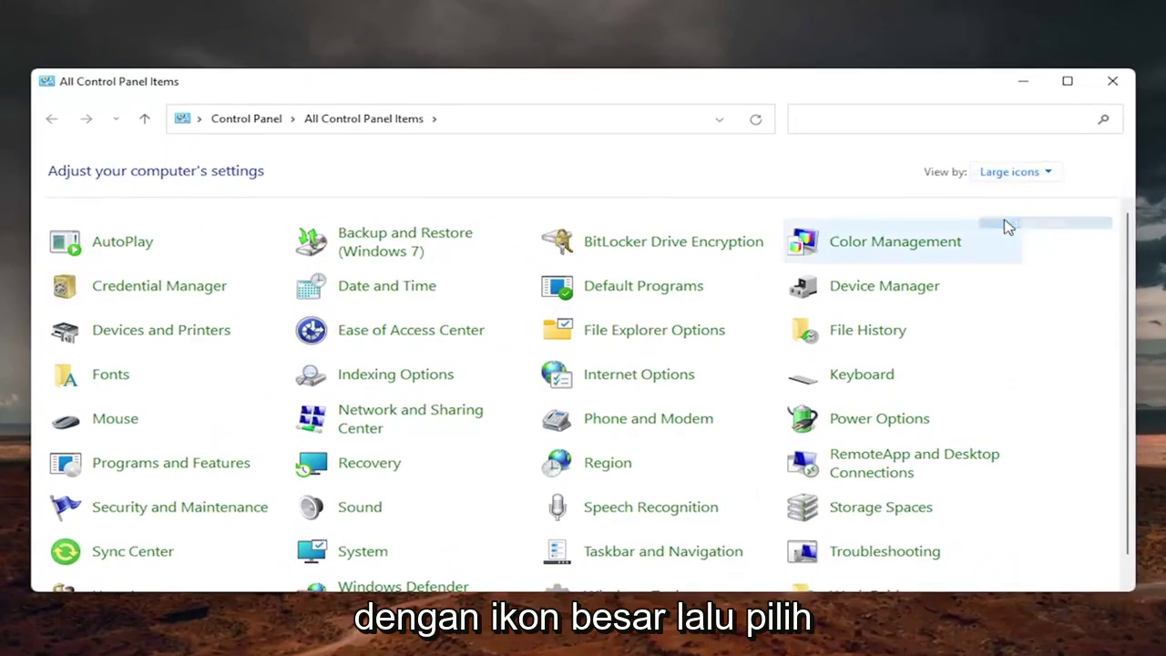
- Open the Internet Protocol Version 4 (TCP/IPv4) properties of the Ethernet0 connection from Network and Sharing Center
{"action": "left_click", "coordinate": [403, 417]}
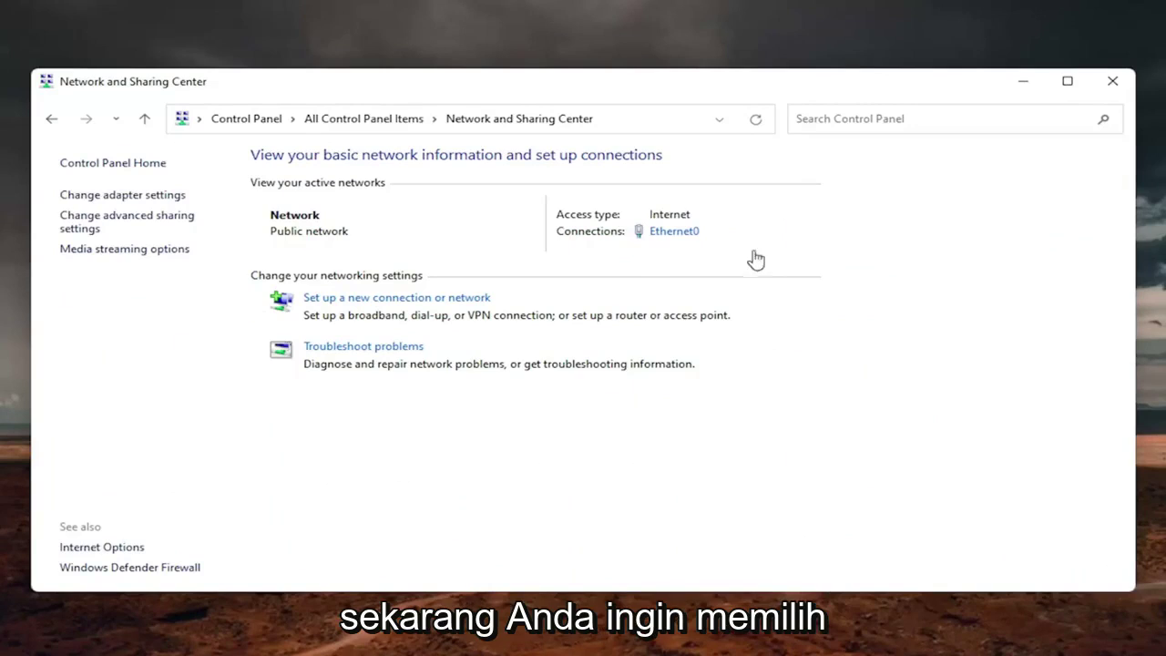
{"action": "left_click", "coordinate": [677, 237]}
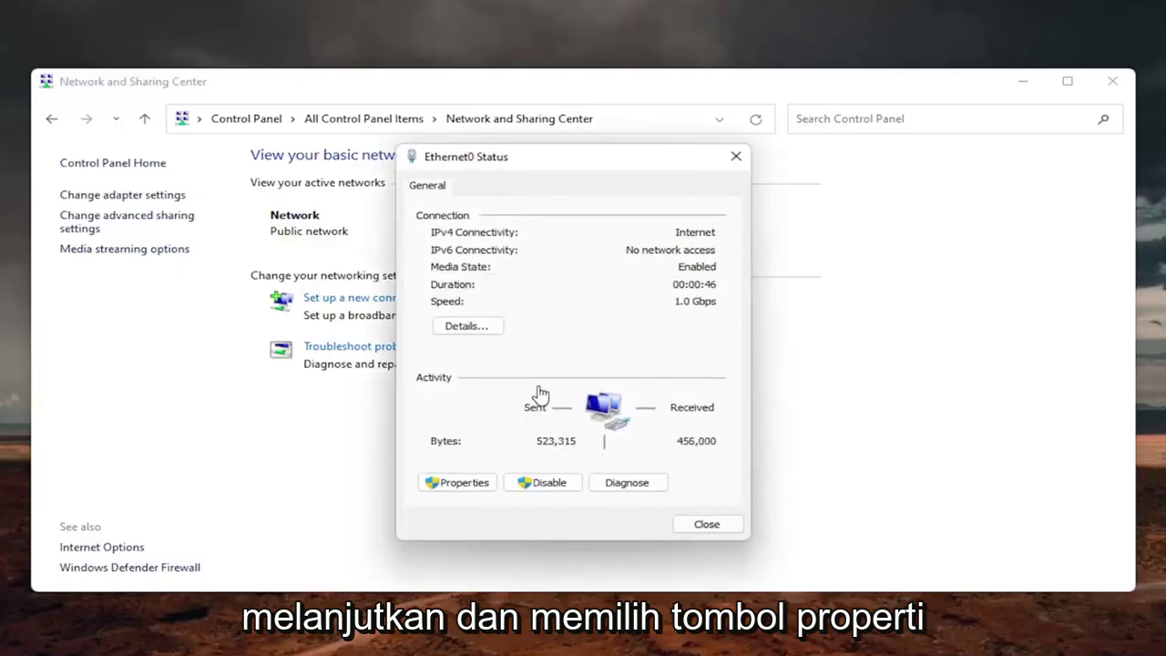
{"action": "left_click", "coordinate": [460, 483]}
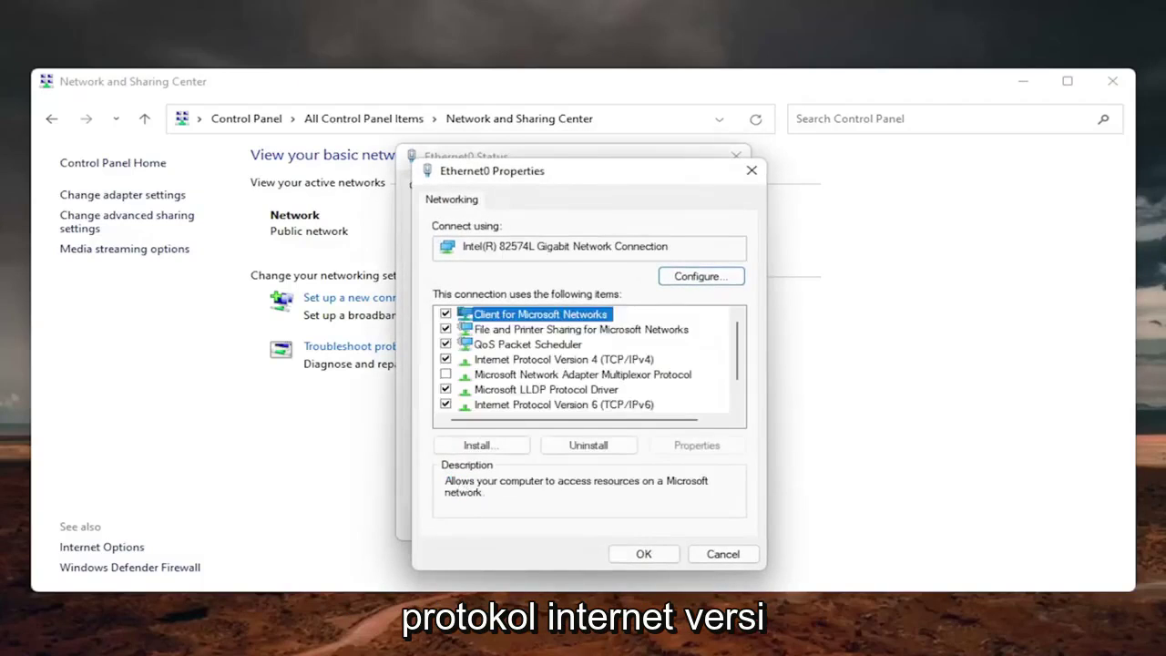
{"action": "left_click_drag", "start_coordinate": [538, 181], "coordinate": [531, 163]}
{"action": "left_click", "coordinate": [572, 343]}
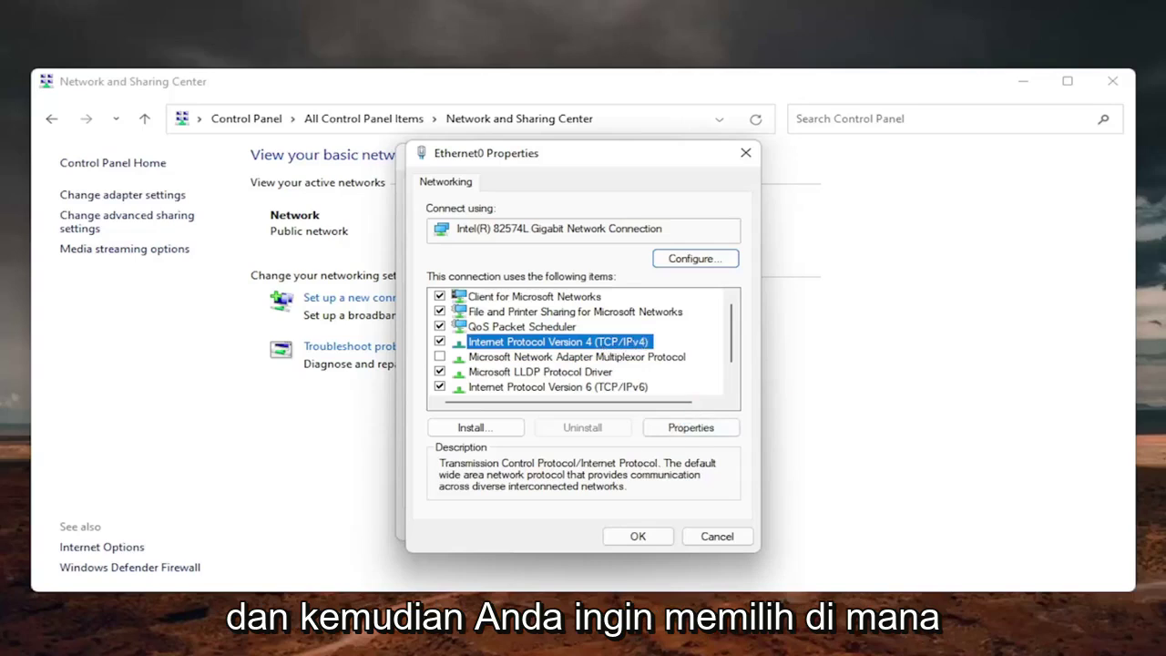
{"action": "left_click", "coordinate": [690, 428]}
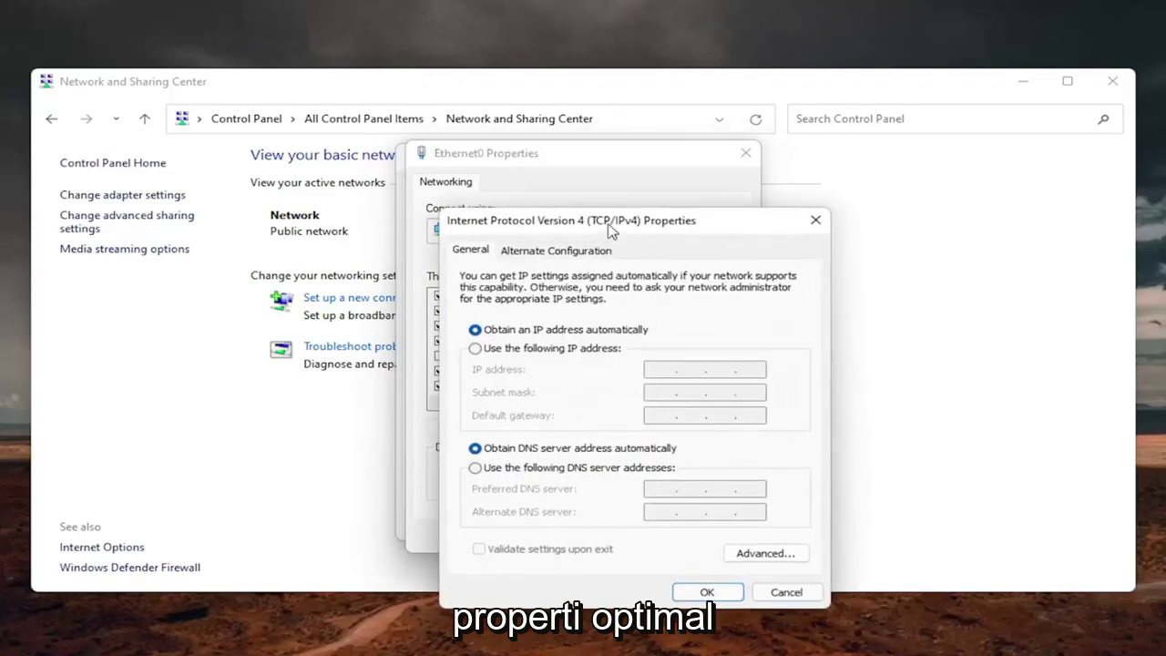
- Set preferred DNS to 8.8.8.8 and alternate DNS to 8.8.4.4, enable validation upon exit, apply the settings and close the diagnostics
{"action": "left_click_drag", "start_coordinate": [612, 229], "coordinate": [564, 136]}
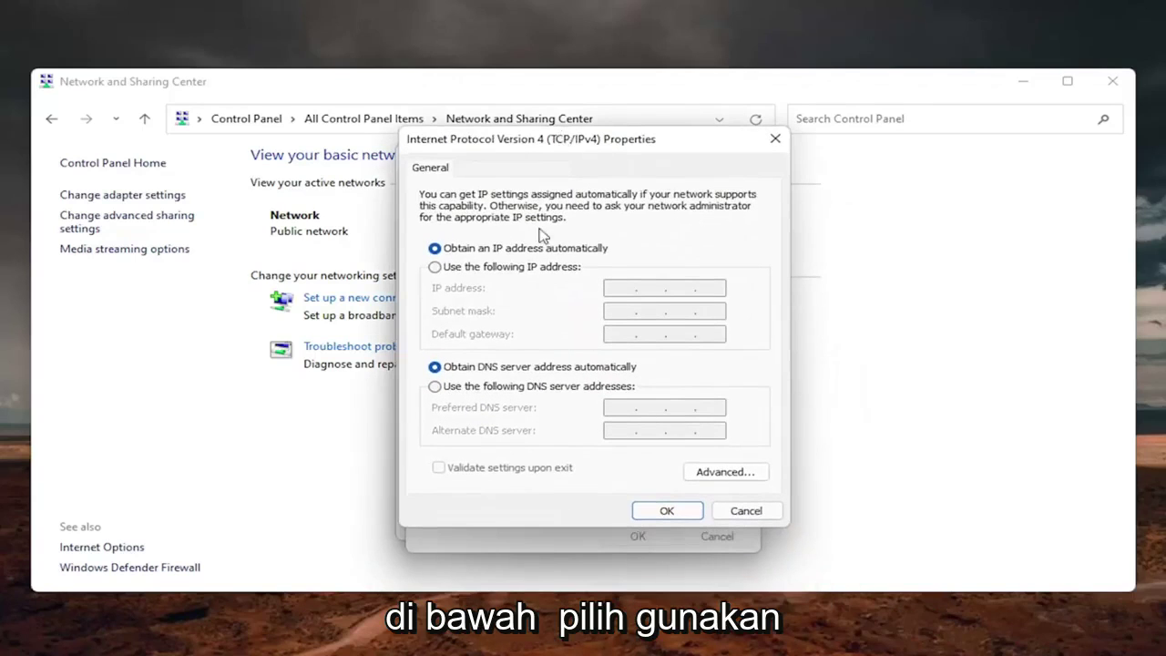
{"action": "left_click", "coordinate": [437, 389]}
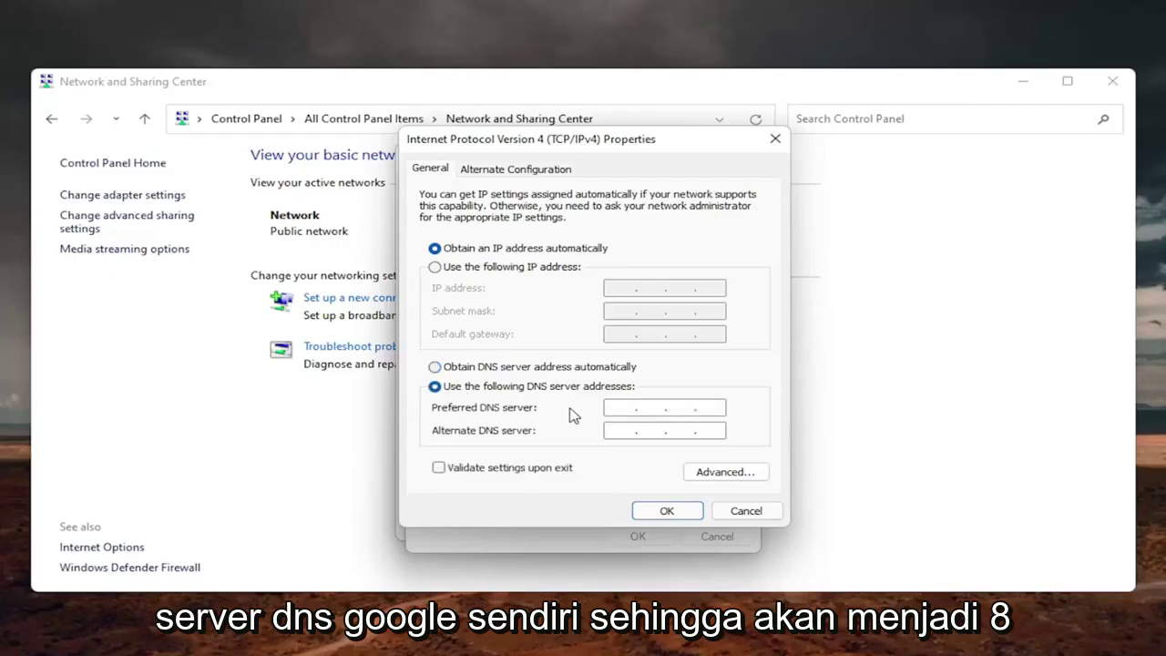
{"action": "left_click", "coordinate": [620, 407]}
{"action": "type", "text": "8"}
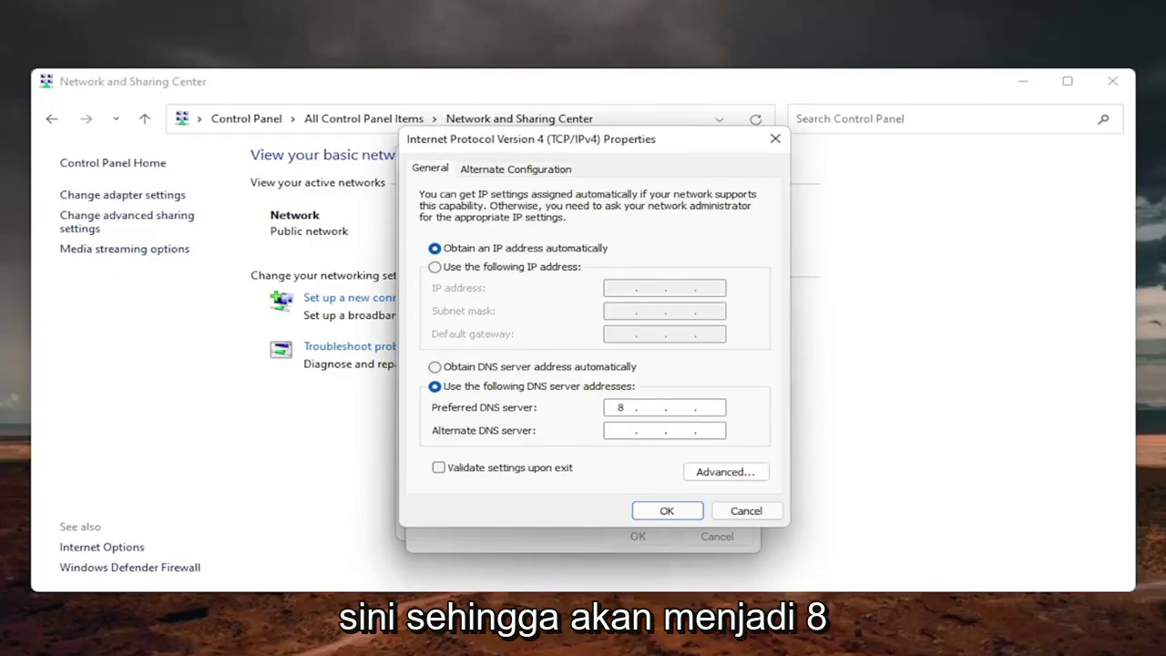
{"action": "type", "text": ".8.8.8"}
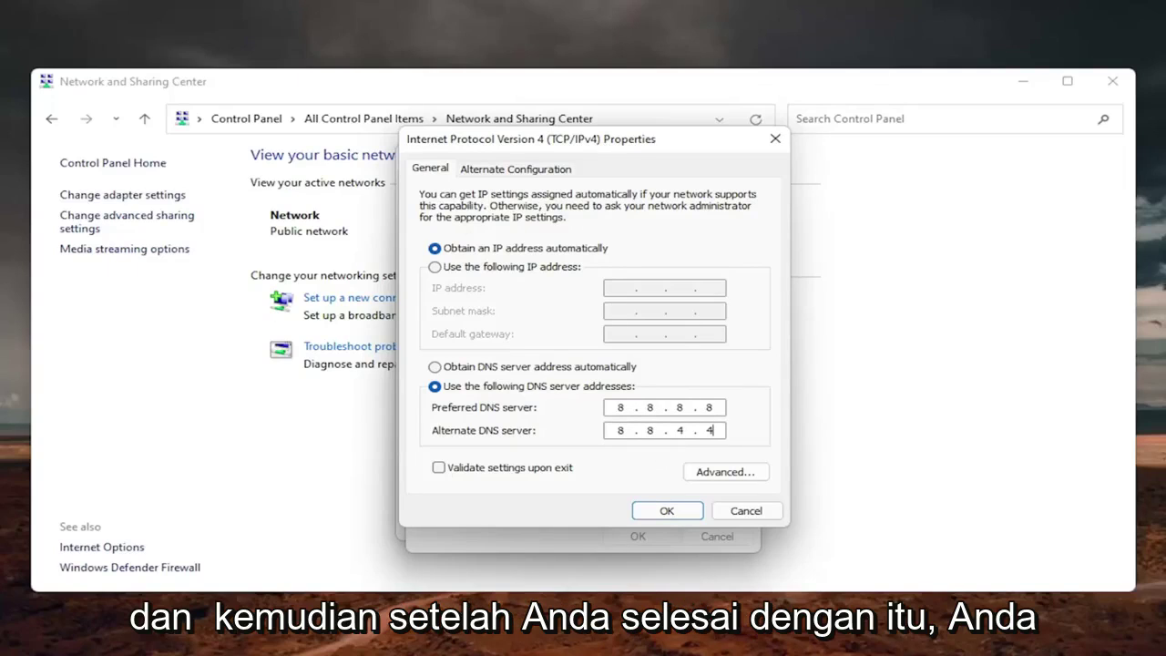
{"action": "left_click", "coordinate": [439, 467]}
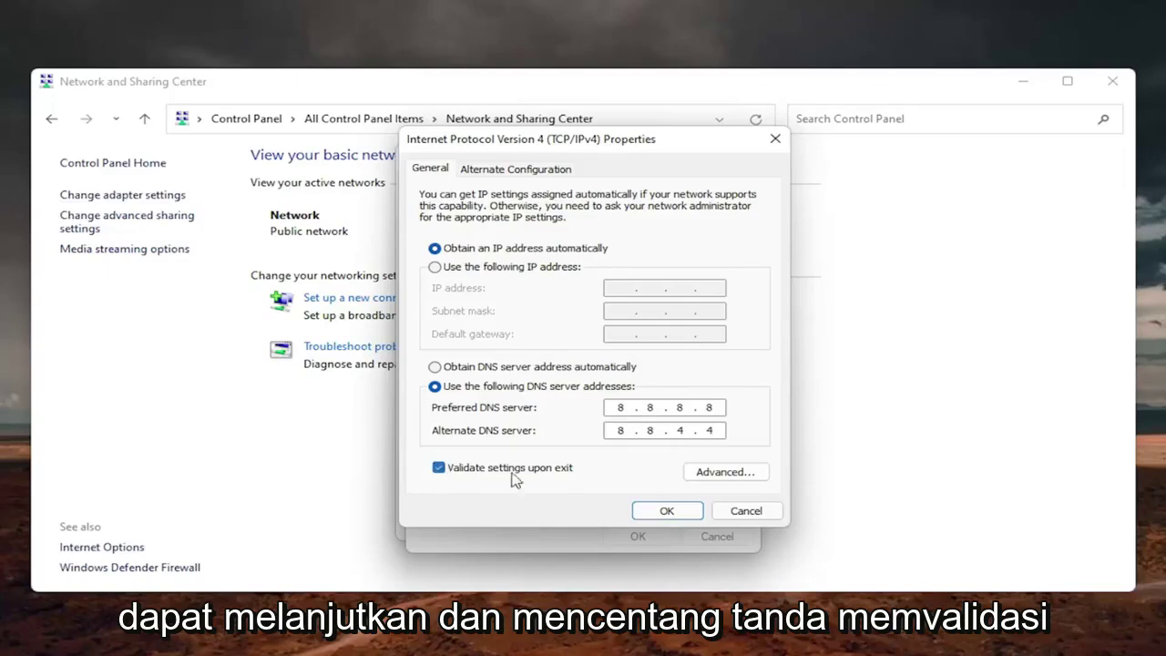
{"action": "left_click", "coordinate": [649, 511]}
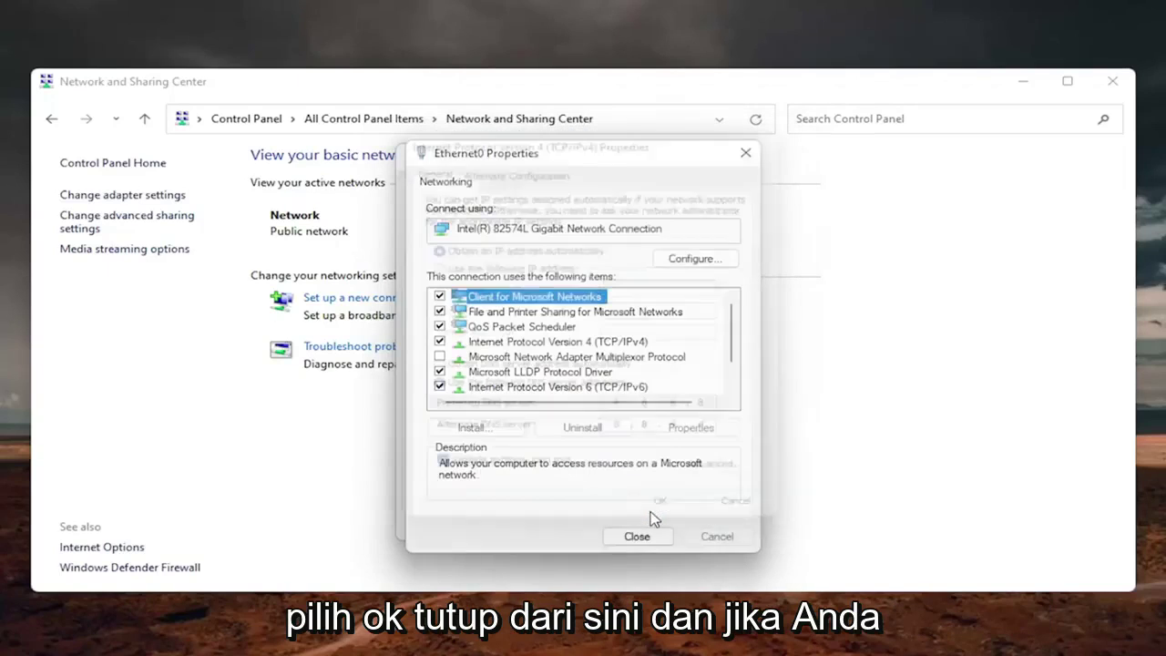
{"action": "left_click", "coordinate": [639, 538]}
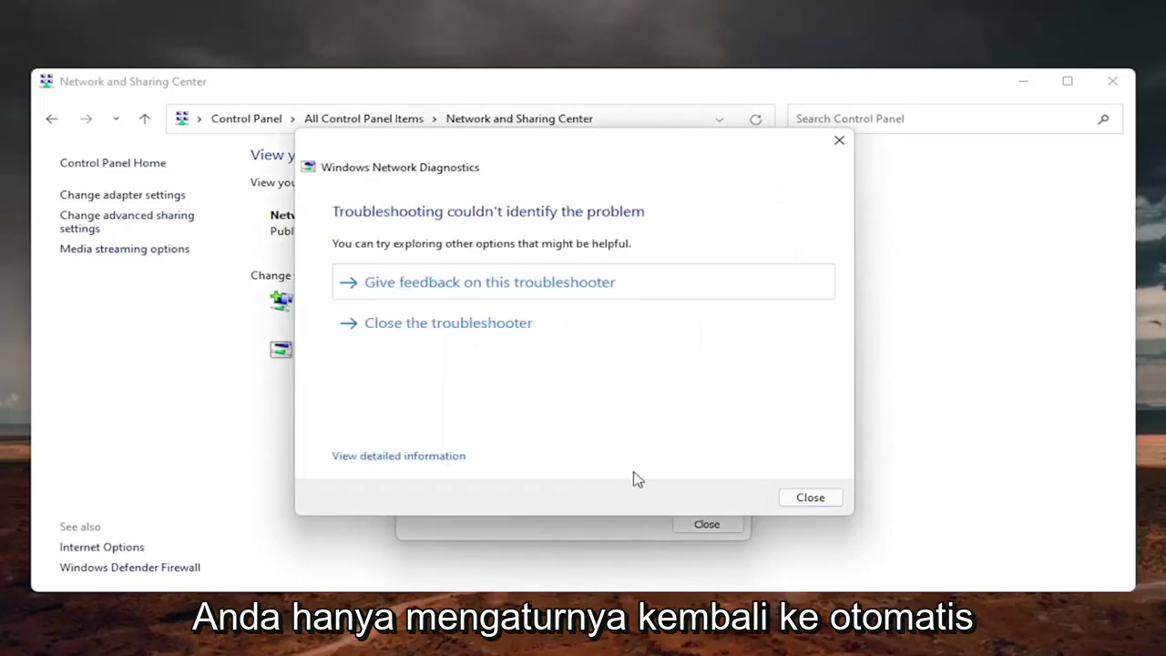
{"action": "left_click", "coordinate": [810, 497]}
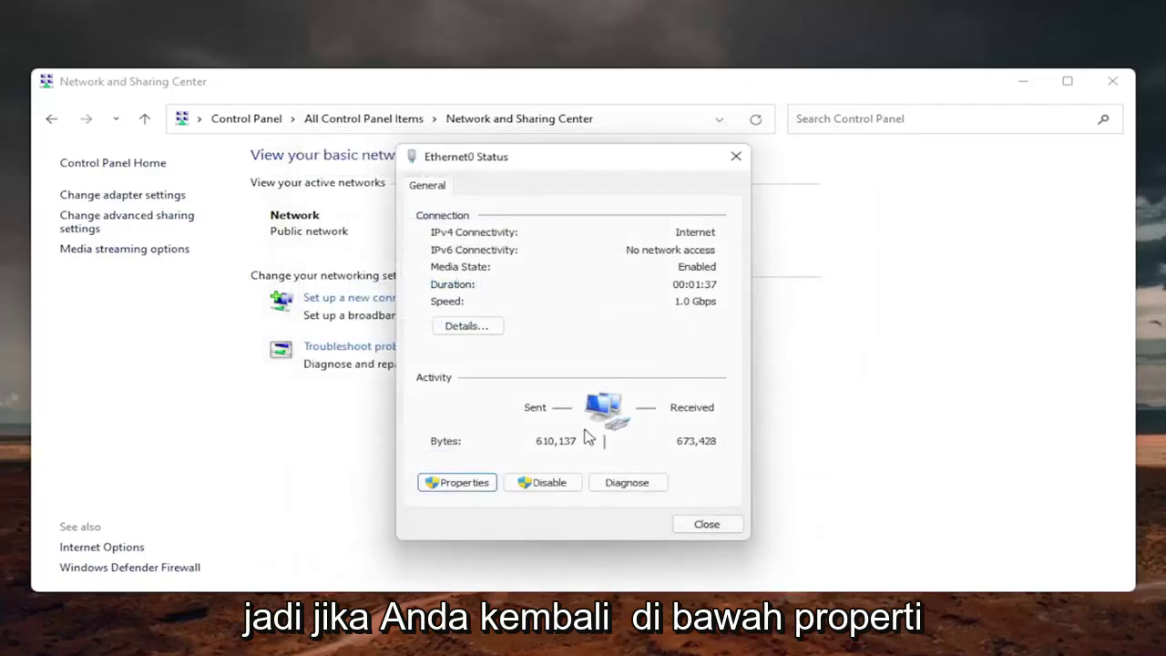
- Set Ethernet0's TCP/IPv4 properties to obtain the DNS server address automatically, and close all the network windows
{"action": "left_click", "coordinate": [460, 484]}
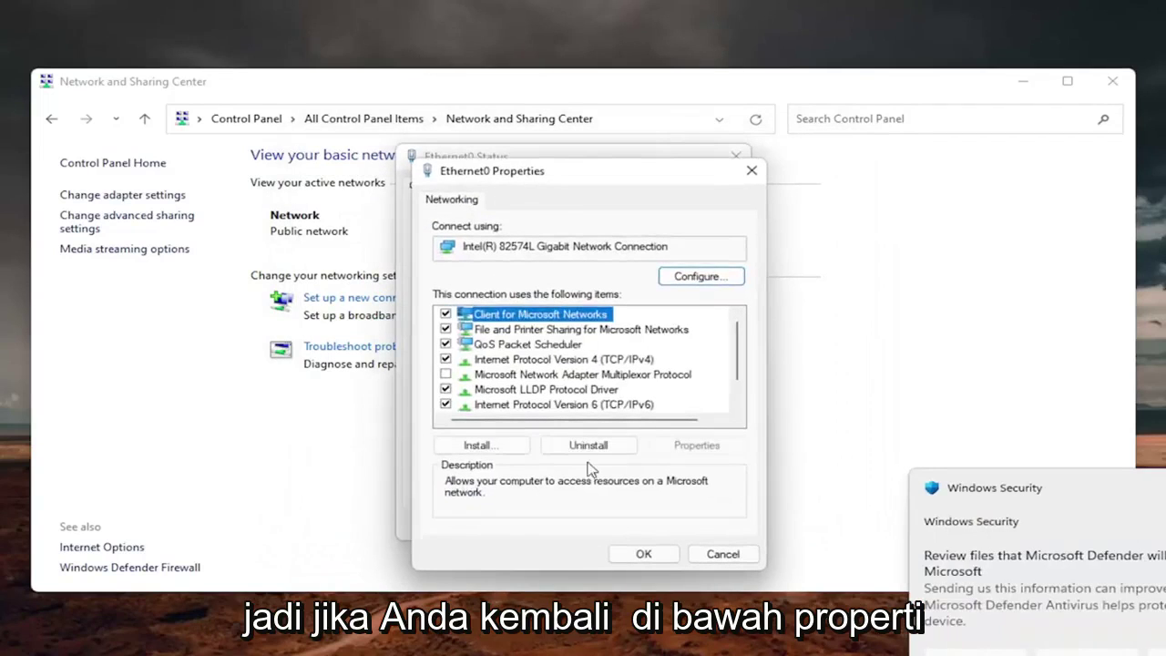
{"action": "left_click", "coordinate": [554, 361]}
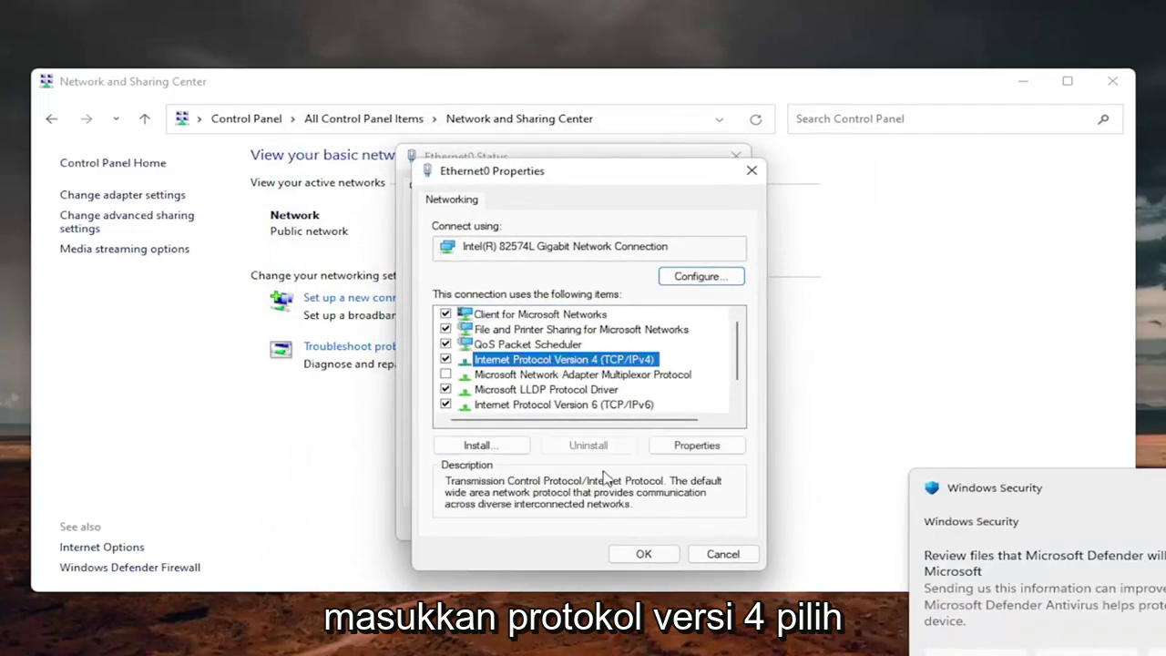
{"action": "left_click", "coordinate": [697, 446]}
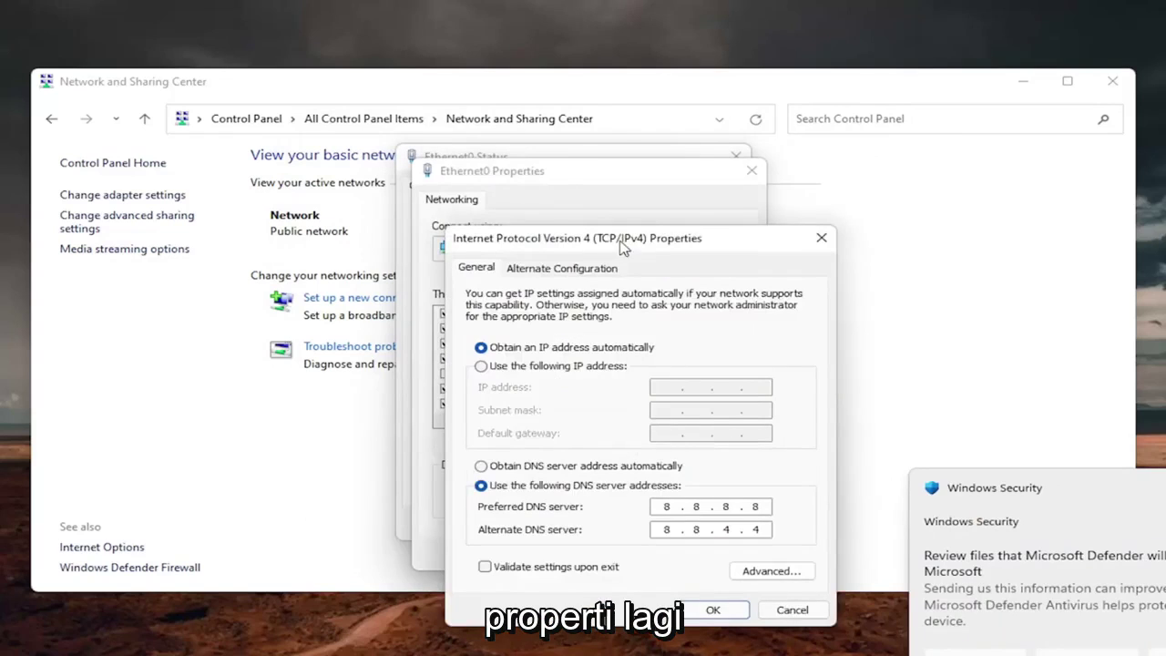
{"action": "left_click_drag", "start_coordinate": [599, 186], "coordinate": [600, 160]}
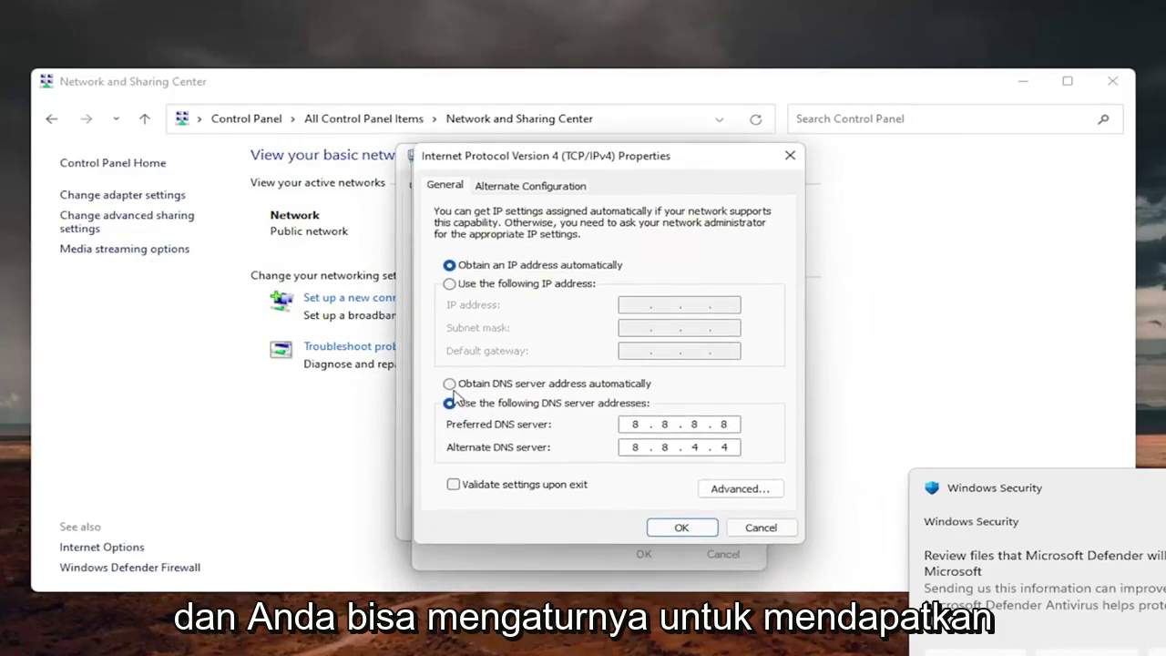
{"action": "left_click", "coordinate": [592, 385]}
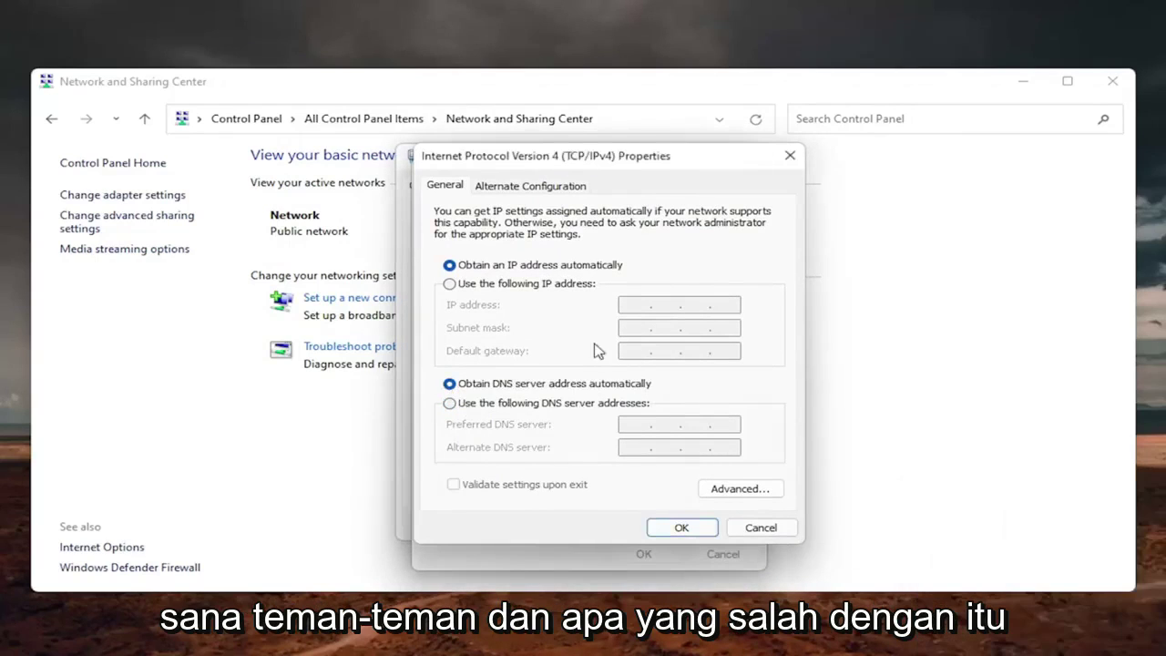
{"action": "left_click", "coordinate": [683, 528]}
{"action": "left_click", "coordinate": [753, 172]}
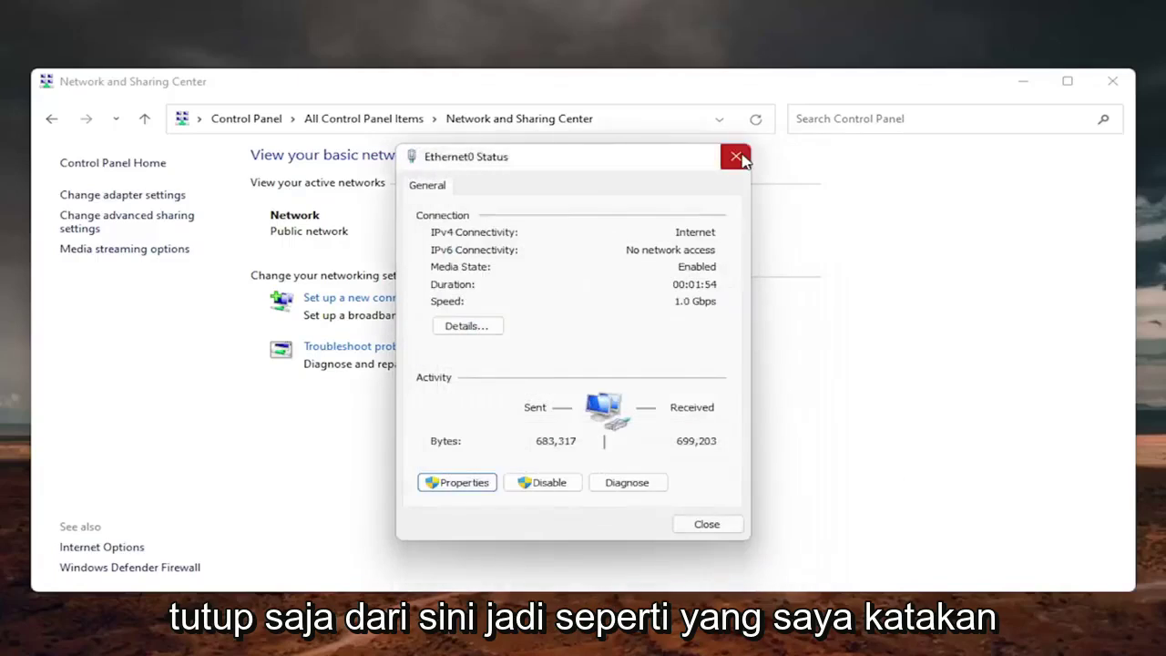
{"action": "left_click", "coordinate": [737, 157]}
{"action": "left_click", "coordinate": [1112, 81]}
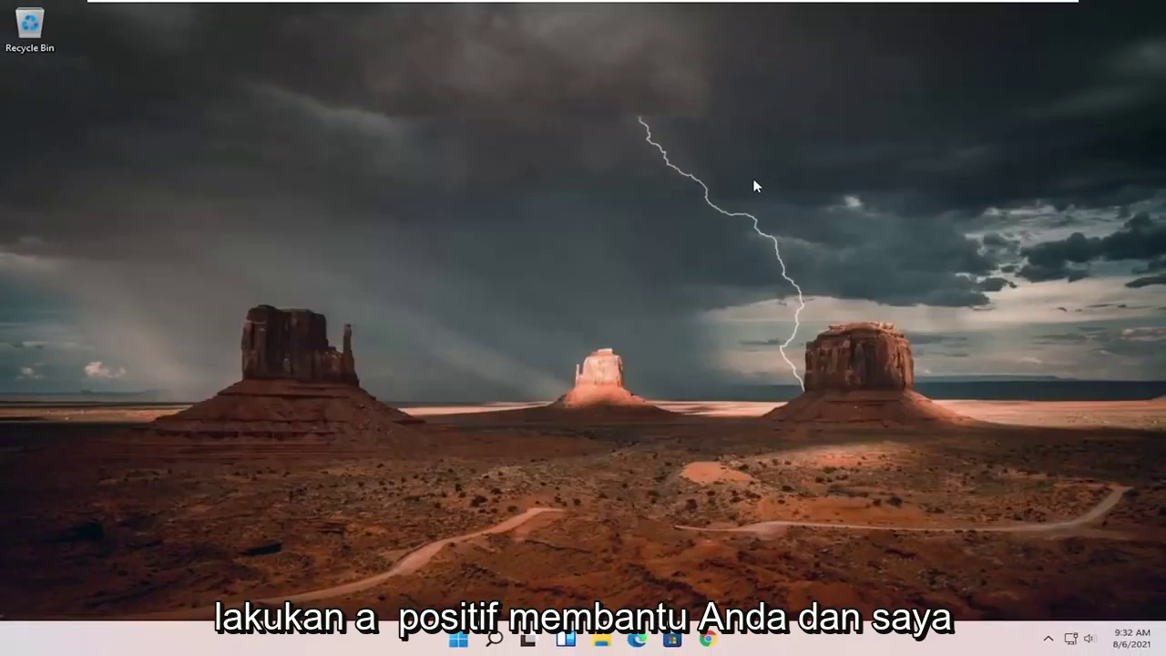